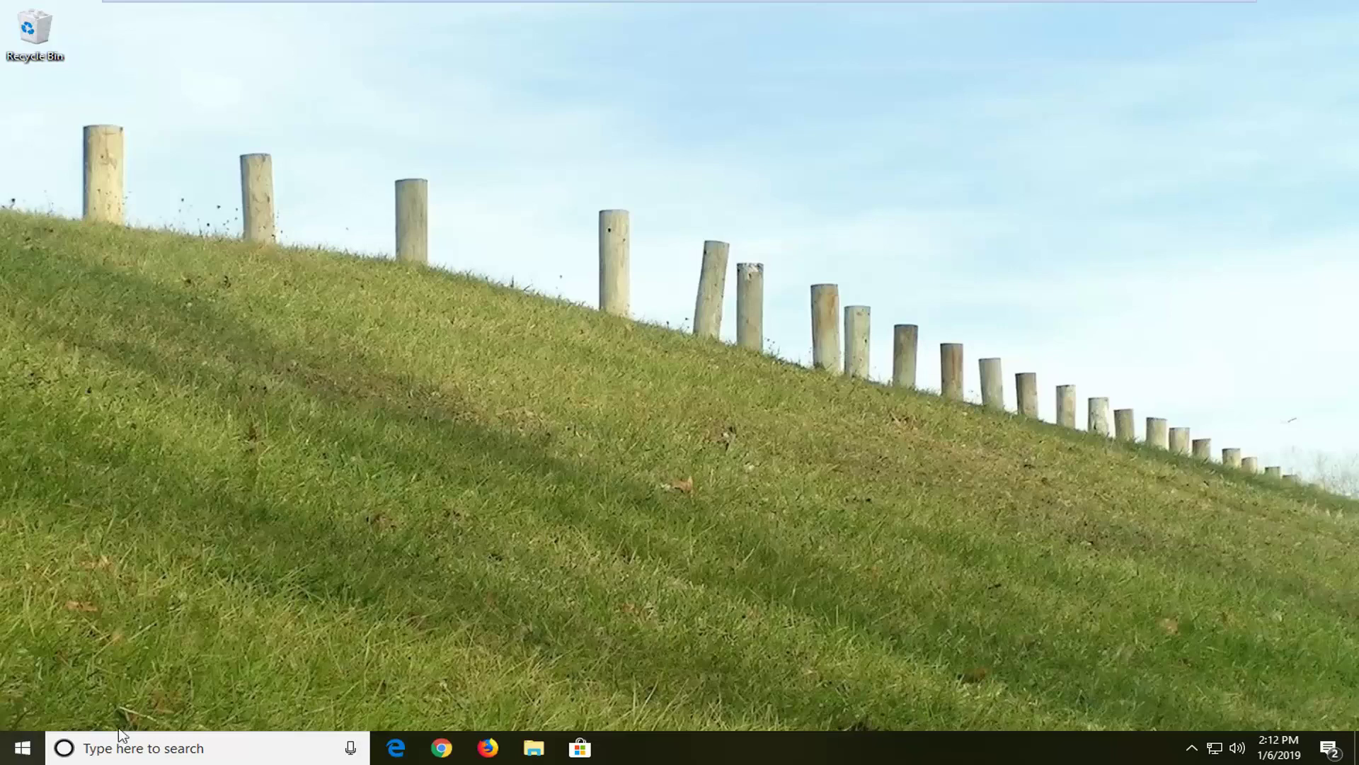
Search the Start menu for 'troubleshoot' to list Troubleshoot network as best match.
click(20, 749)
click(20, 749)
click(20, 749)
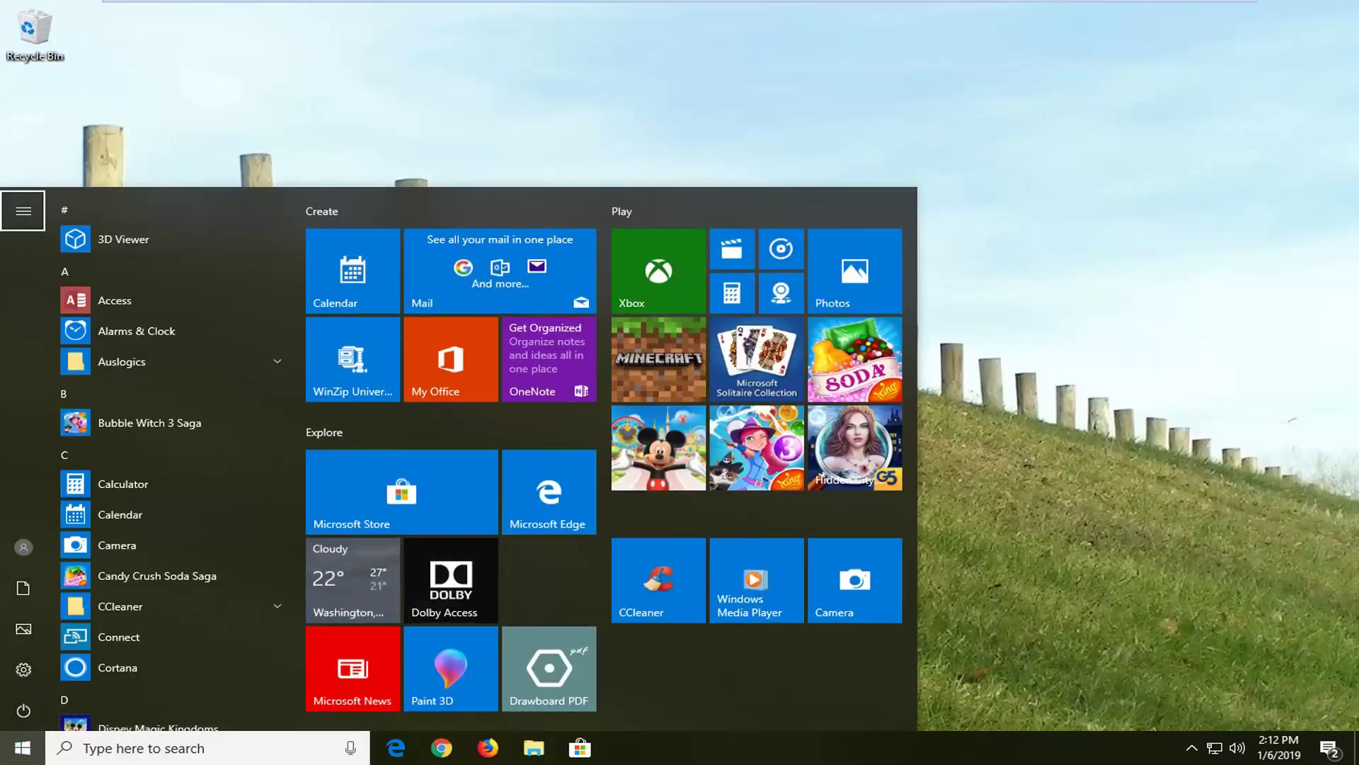
click(141, 747)
text(troubleshoot)
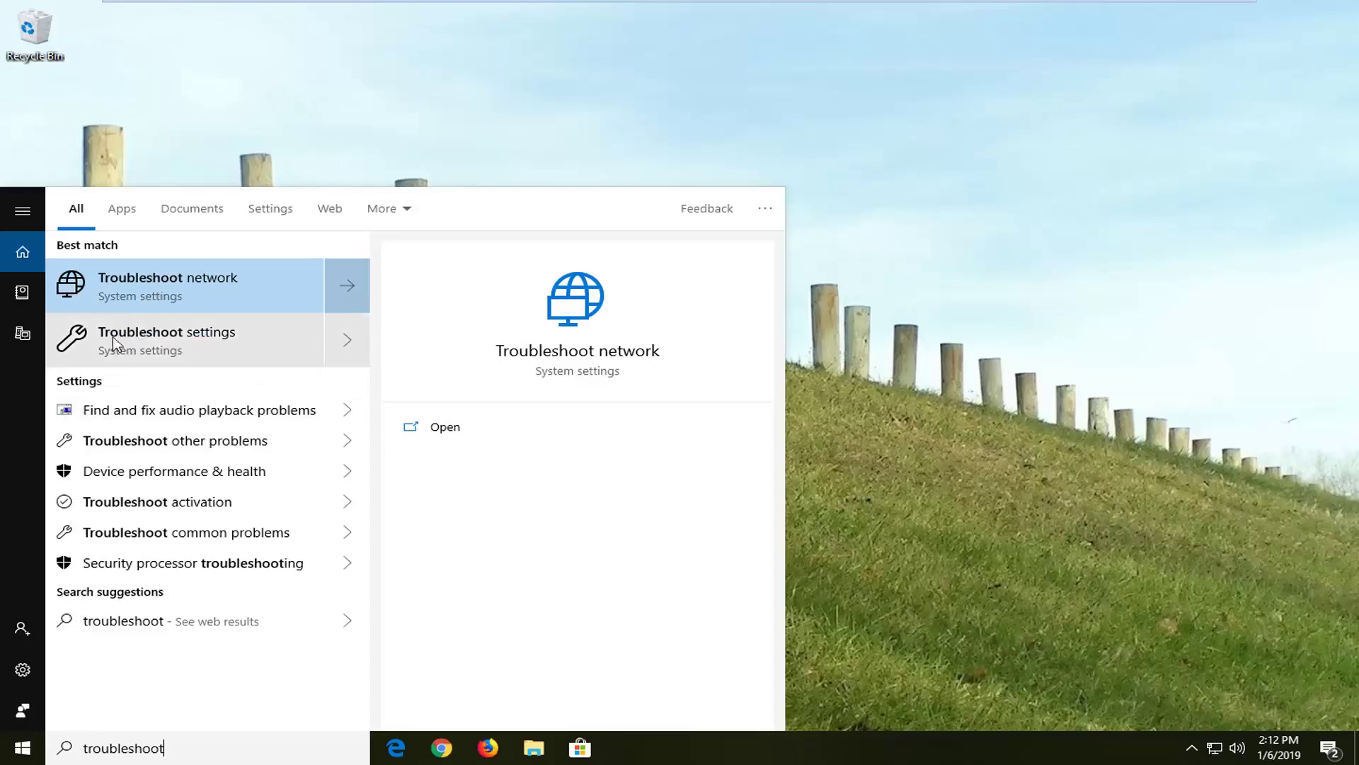
Open Troubleshoot network settings and launch the Network troubleshooter from the Status page.
click(197, 283)
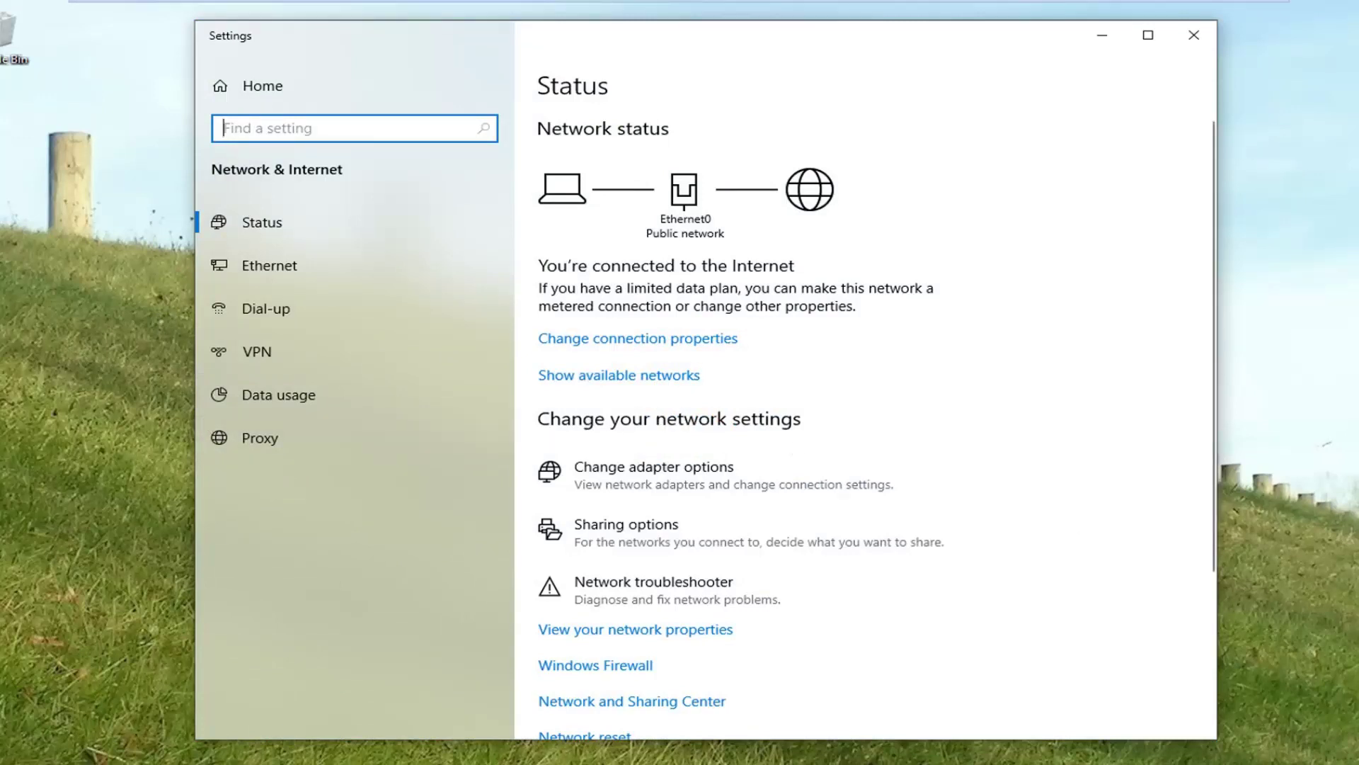
click(632, 594)
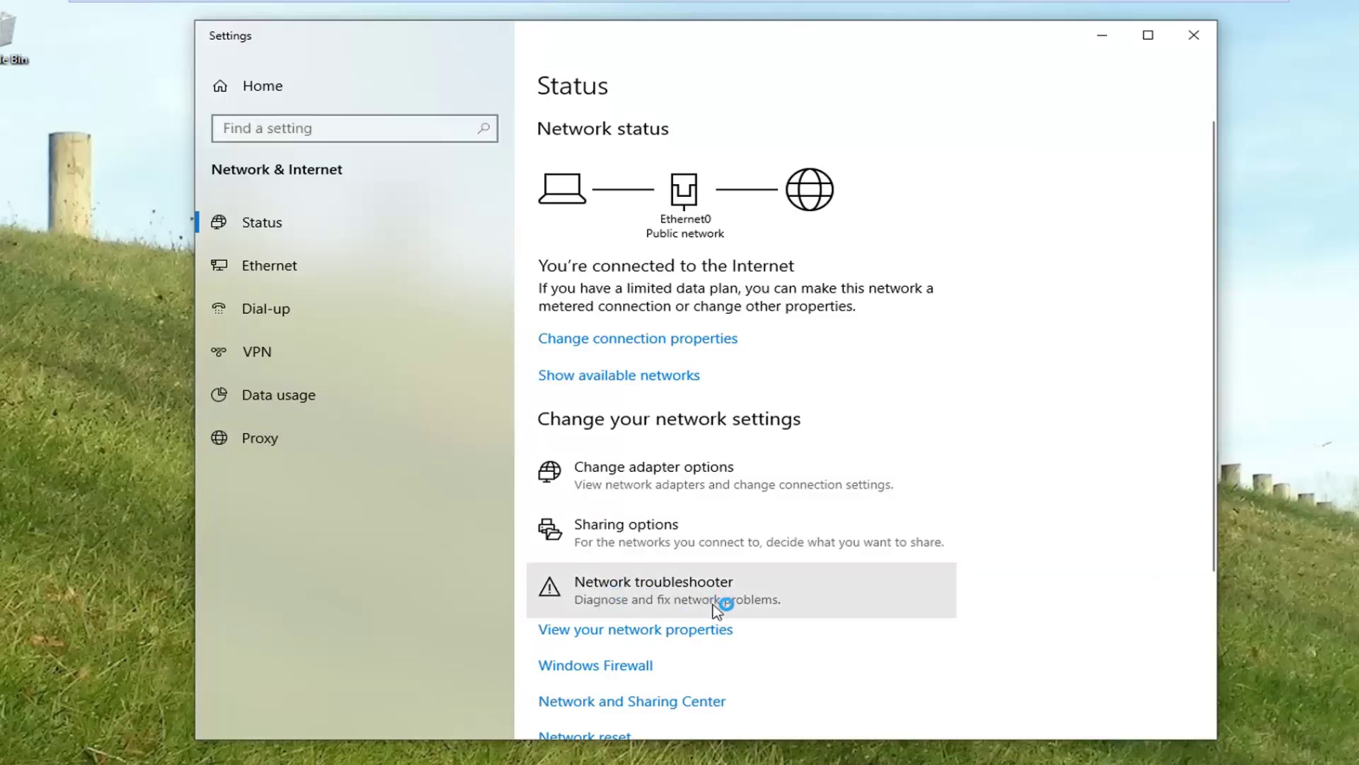
scroll(818, 563, down, 2)
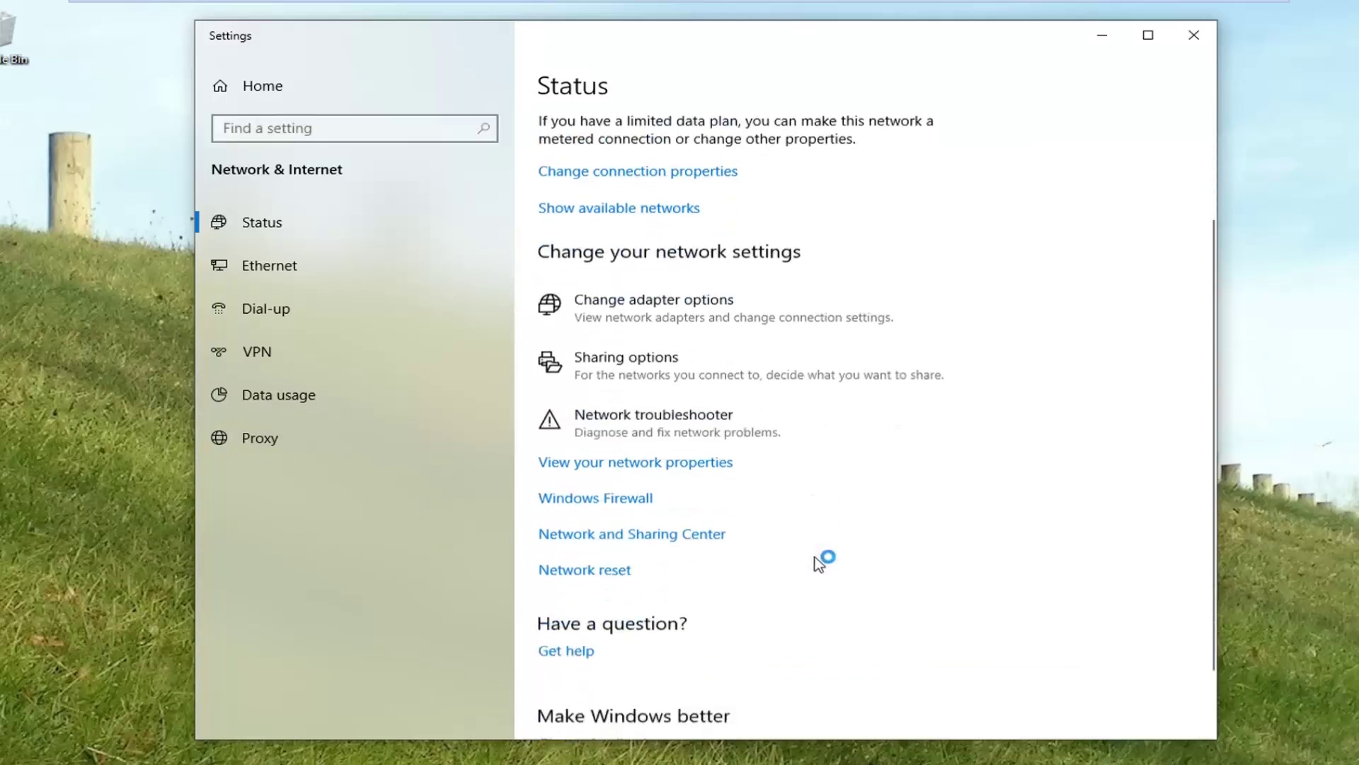
Wait for Windows Network Diagnostics to finish detecting problems and ask the problem type.
scroll(818, 563, down, 1)
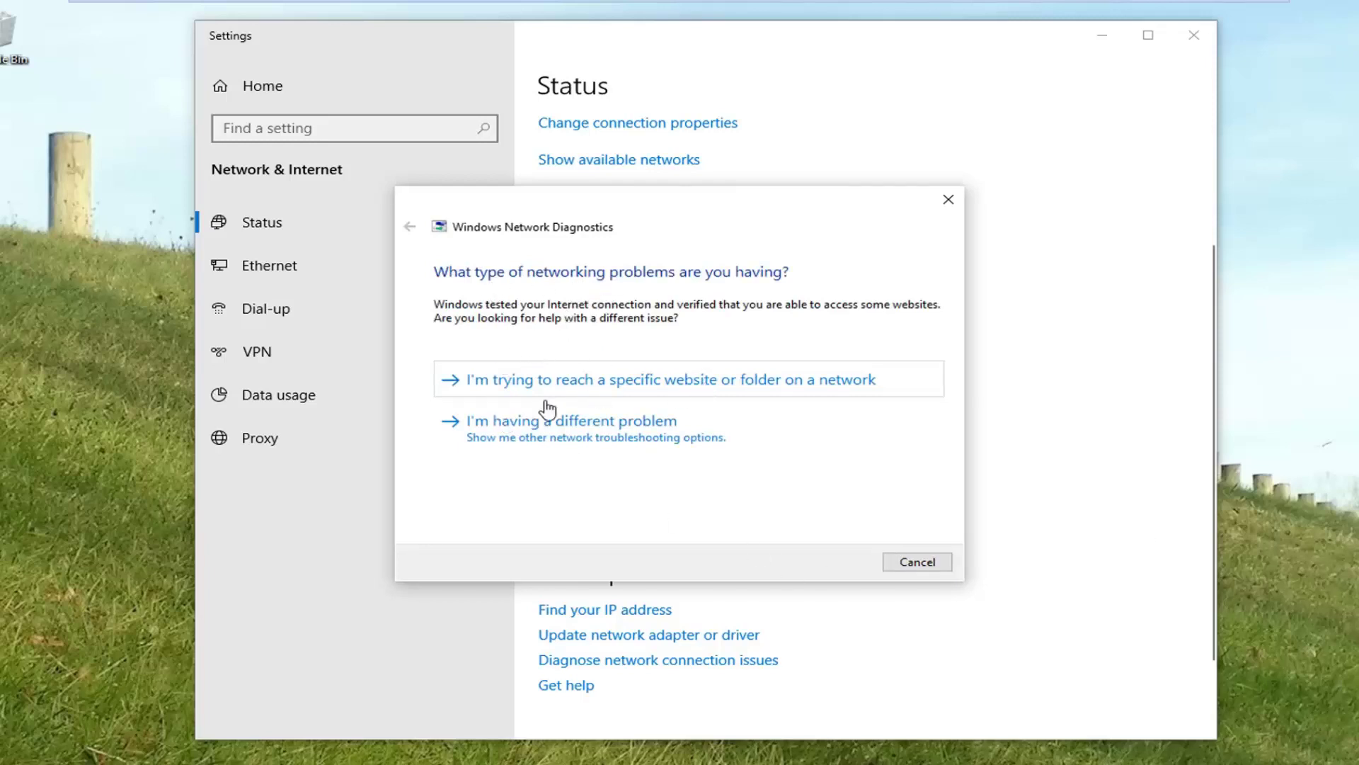
click(605, 386)
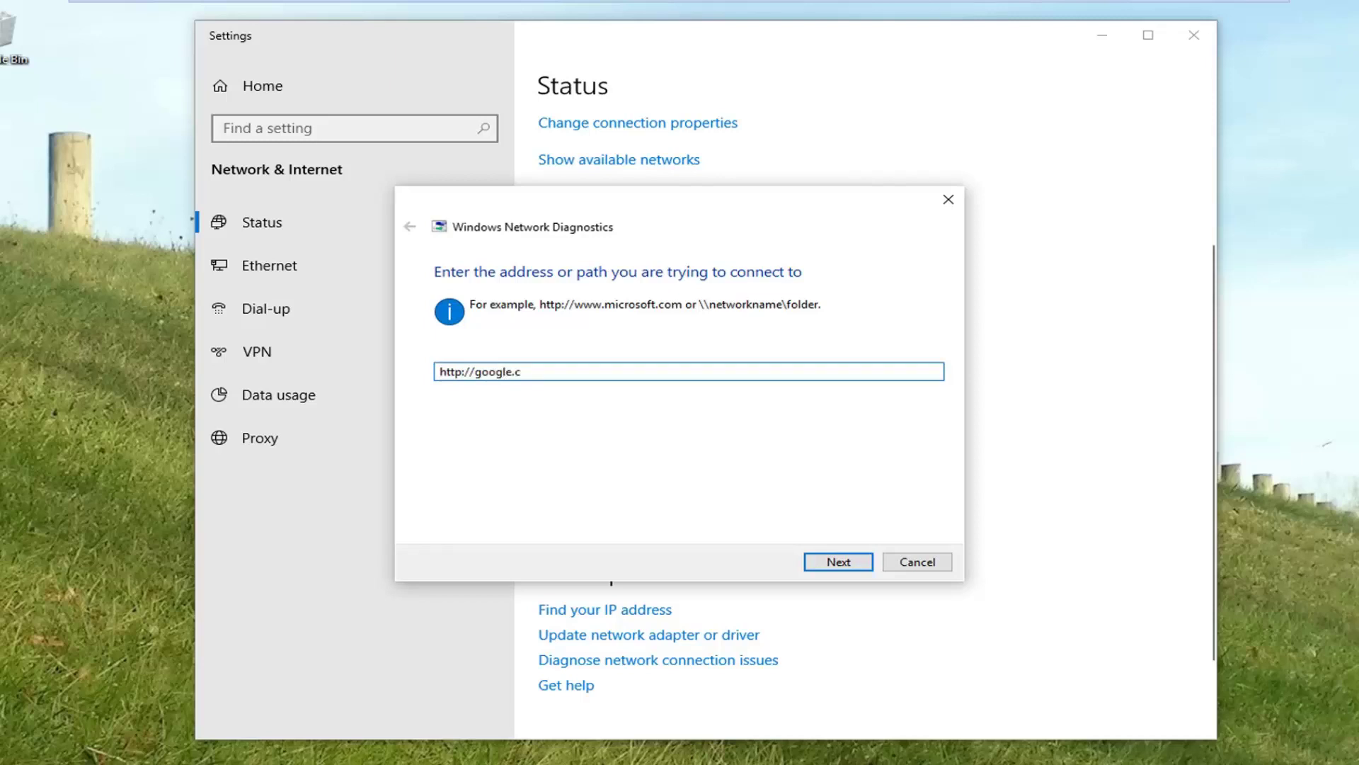
text(om)
key(Return)
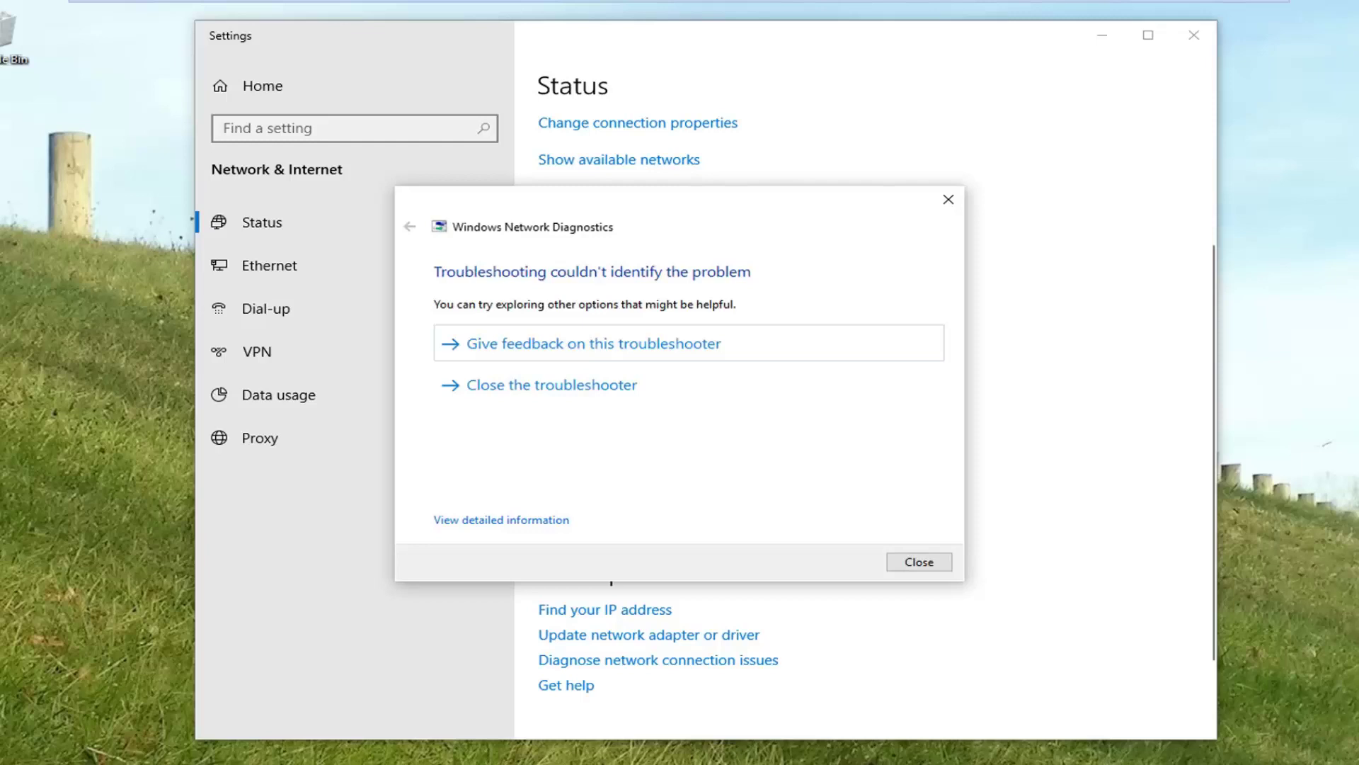
click(920, 563)
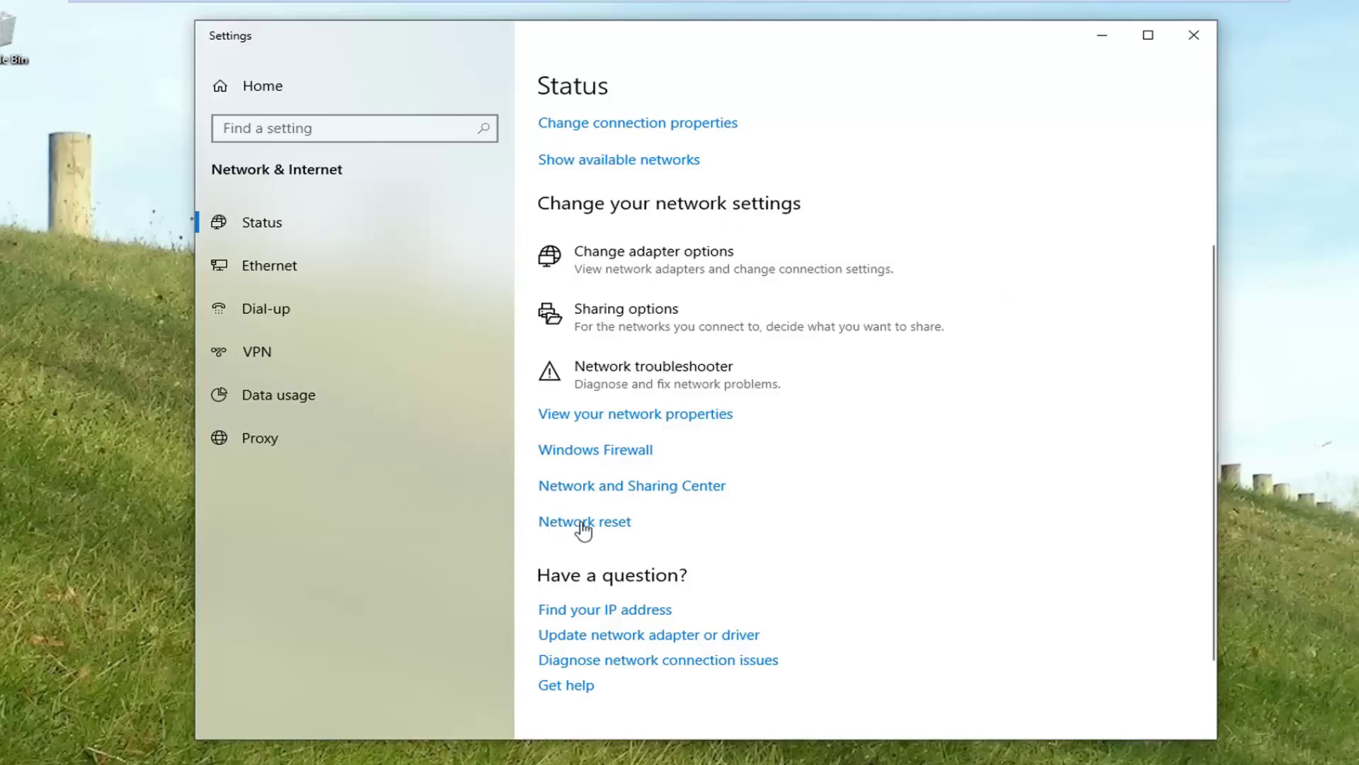
Confirm a full Network reset and dismiss the 5-minute shutdown notice.
click(605, 522)
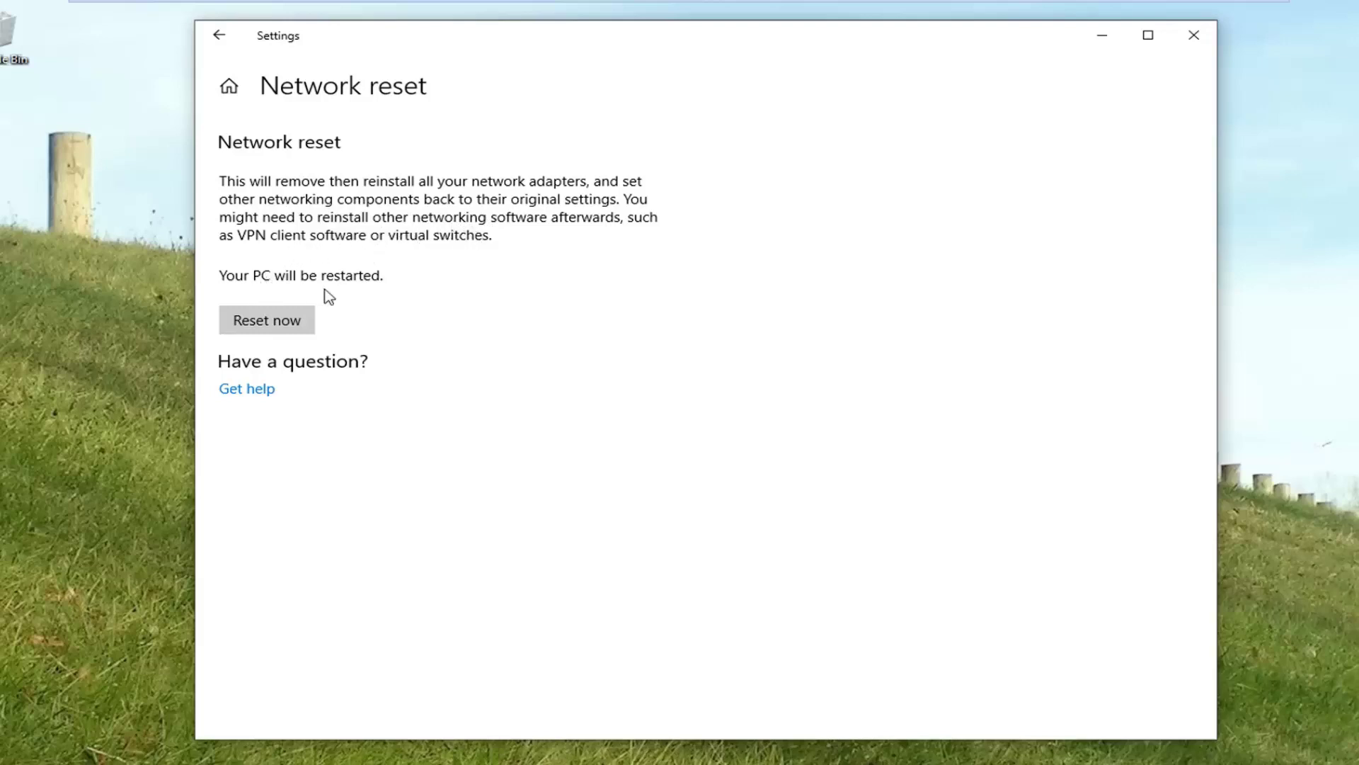
click(275, 327)
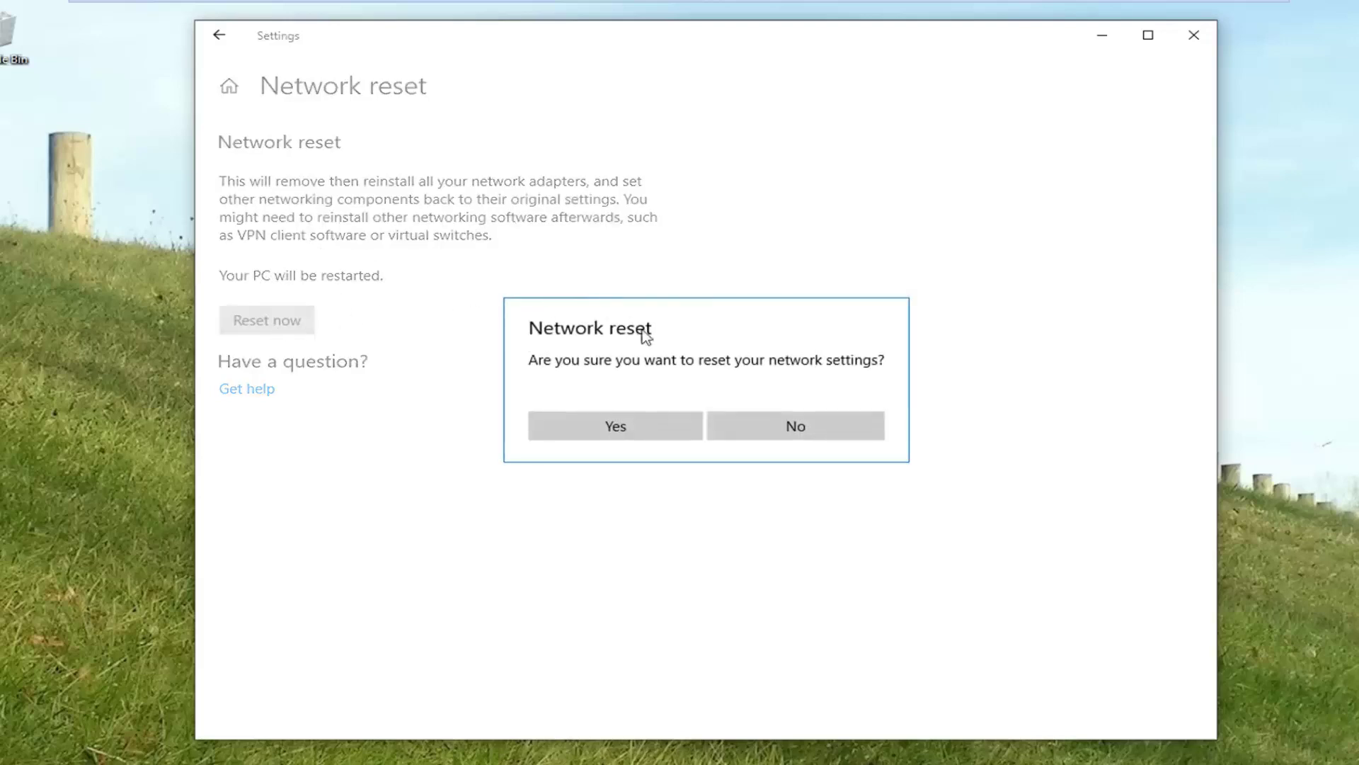
click(602, 429)
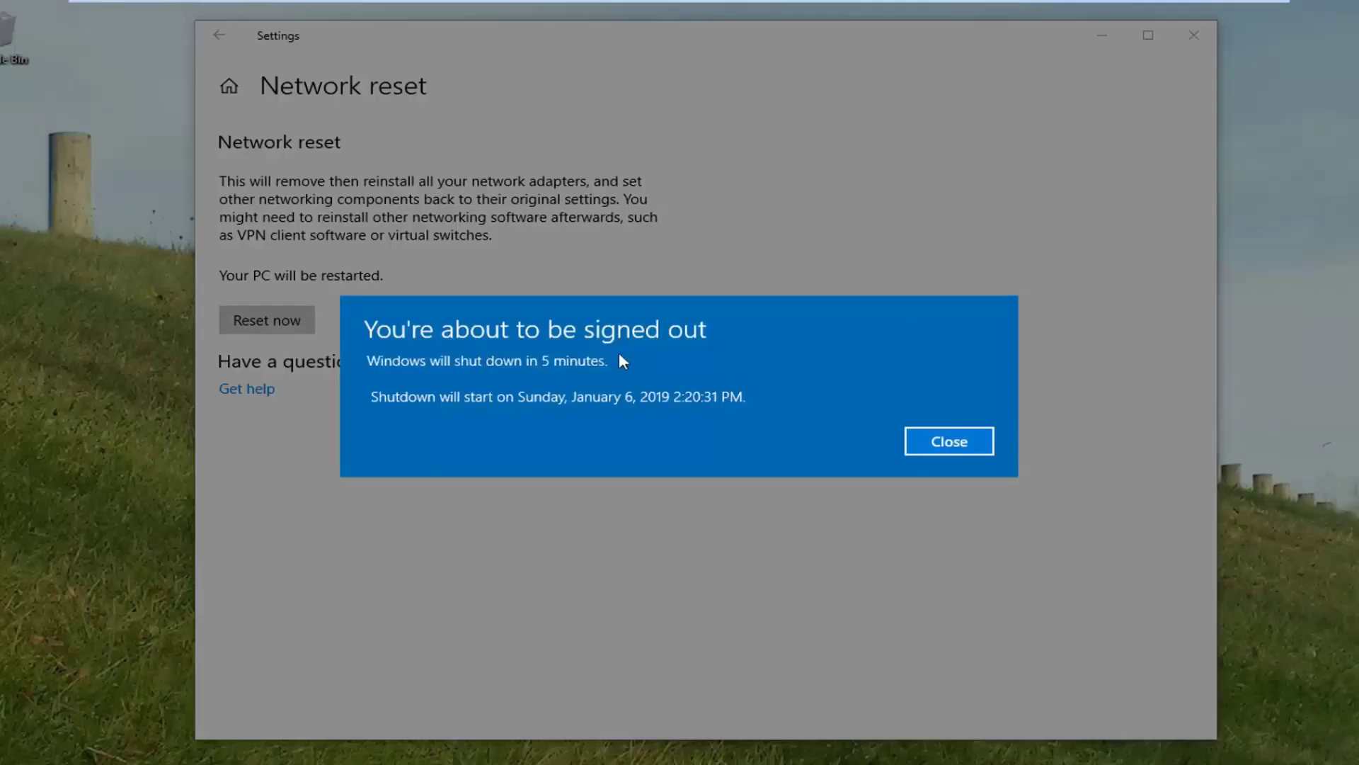
click(939, 443)
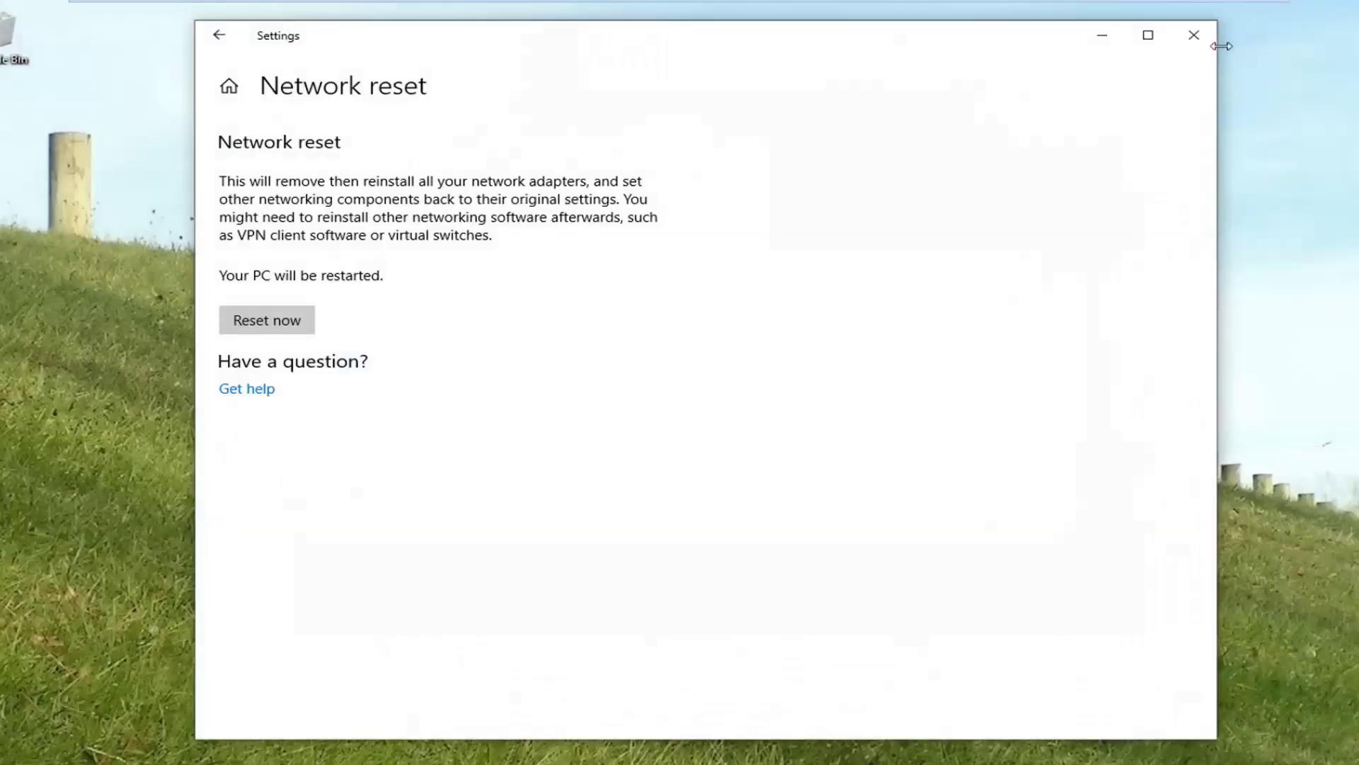
Close Settings and launch Command Prompt as administrator from a Start search for 'cmd'.
click(1203, 42)
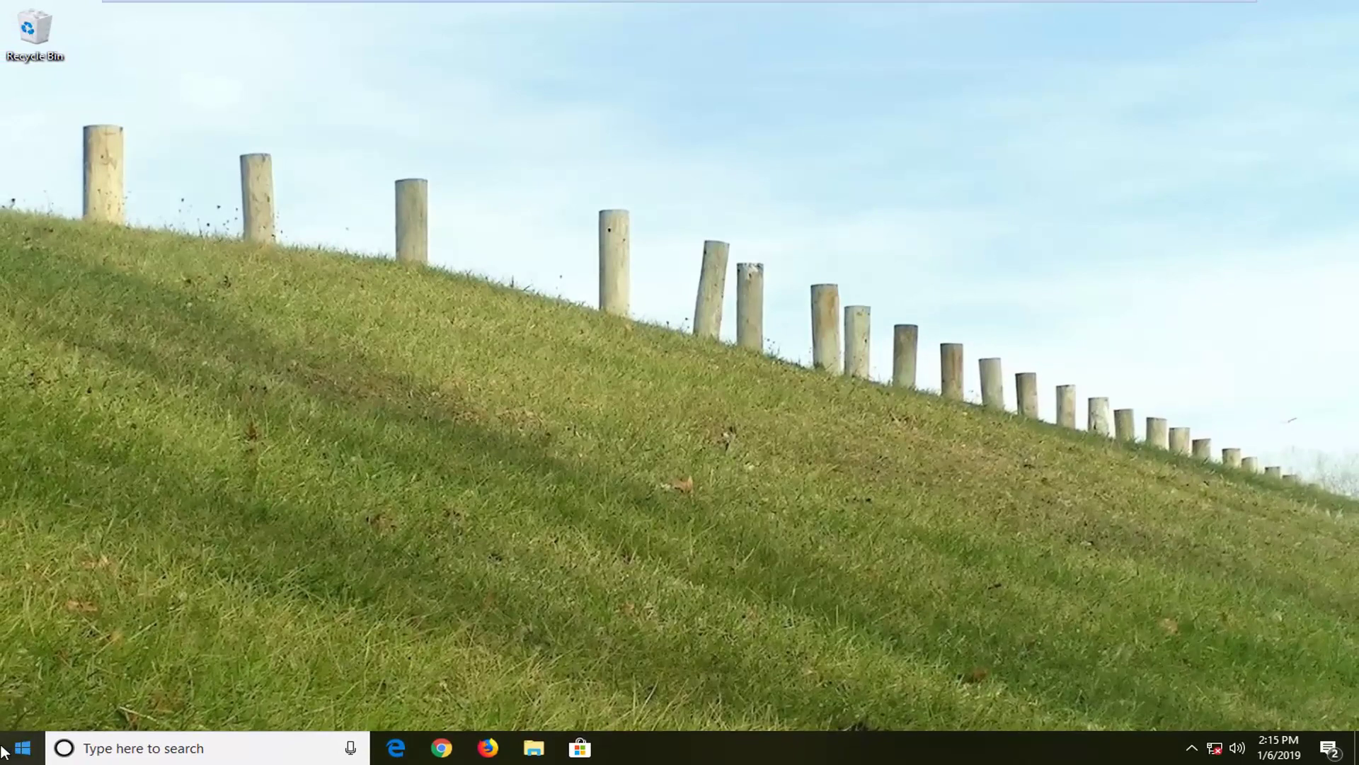
click(10, 747)
text(cm)
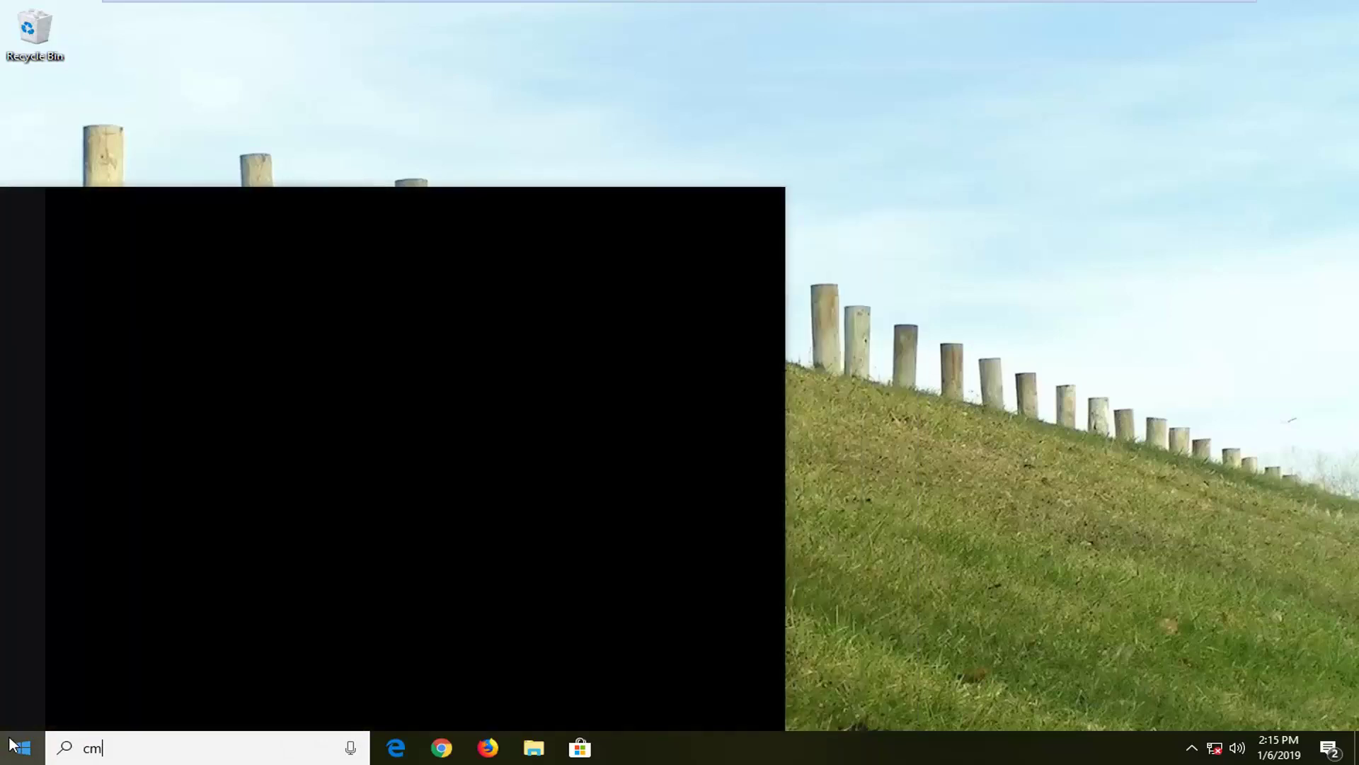
text(d)
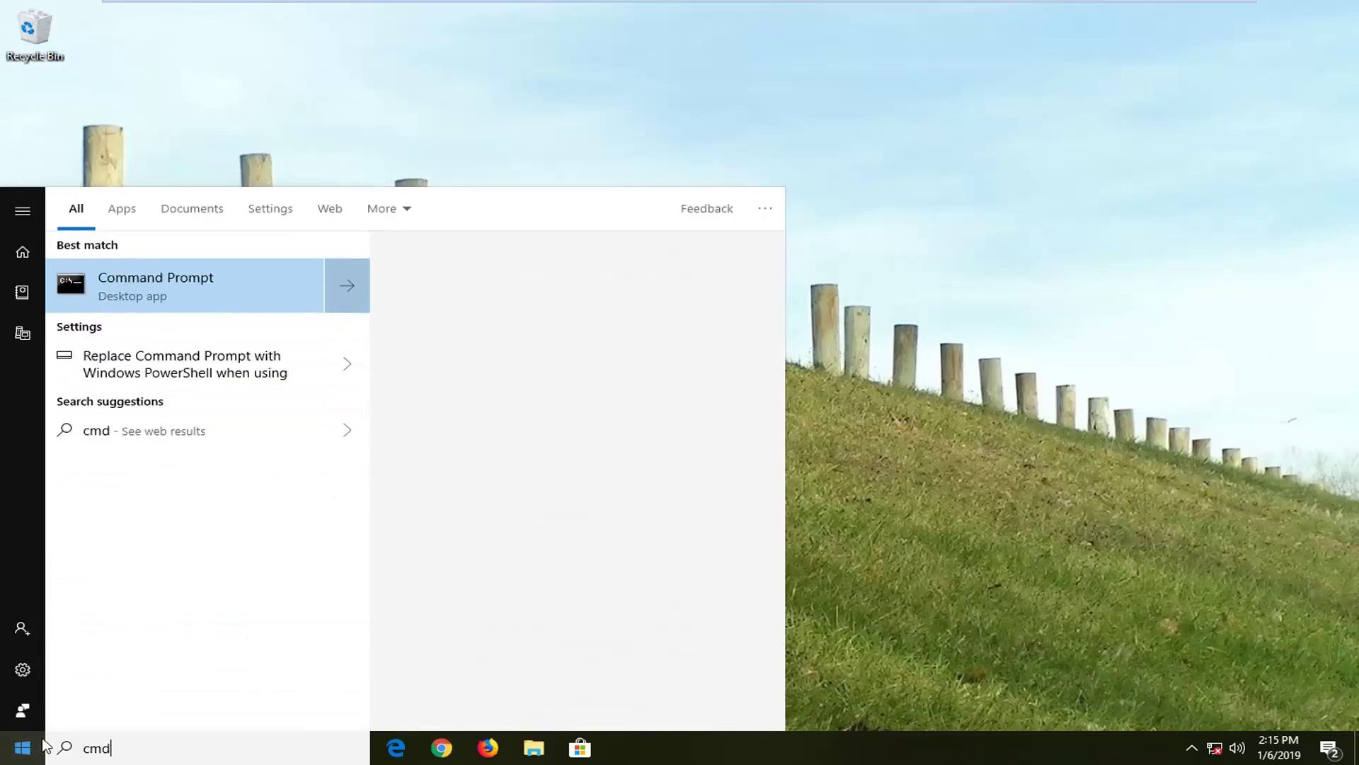
right_click(152, 289)
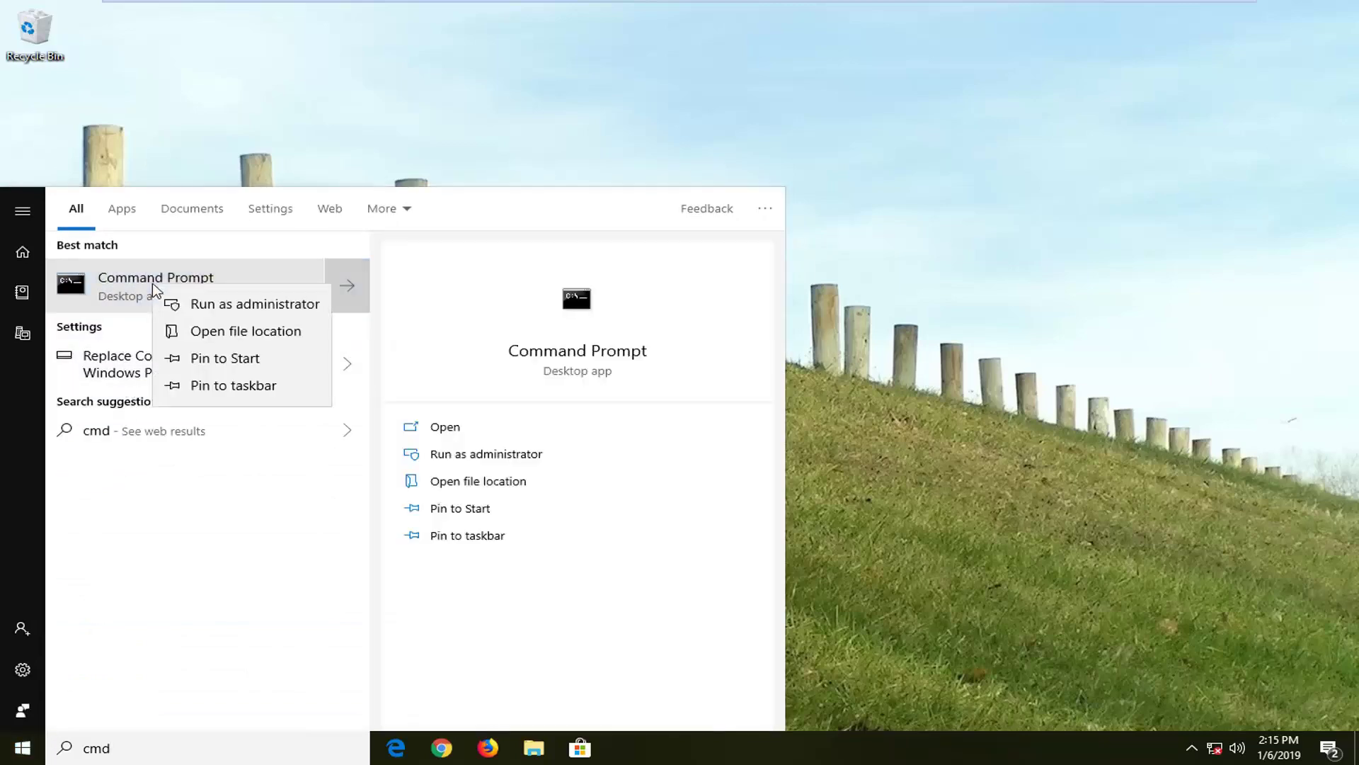
click(212, 306)
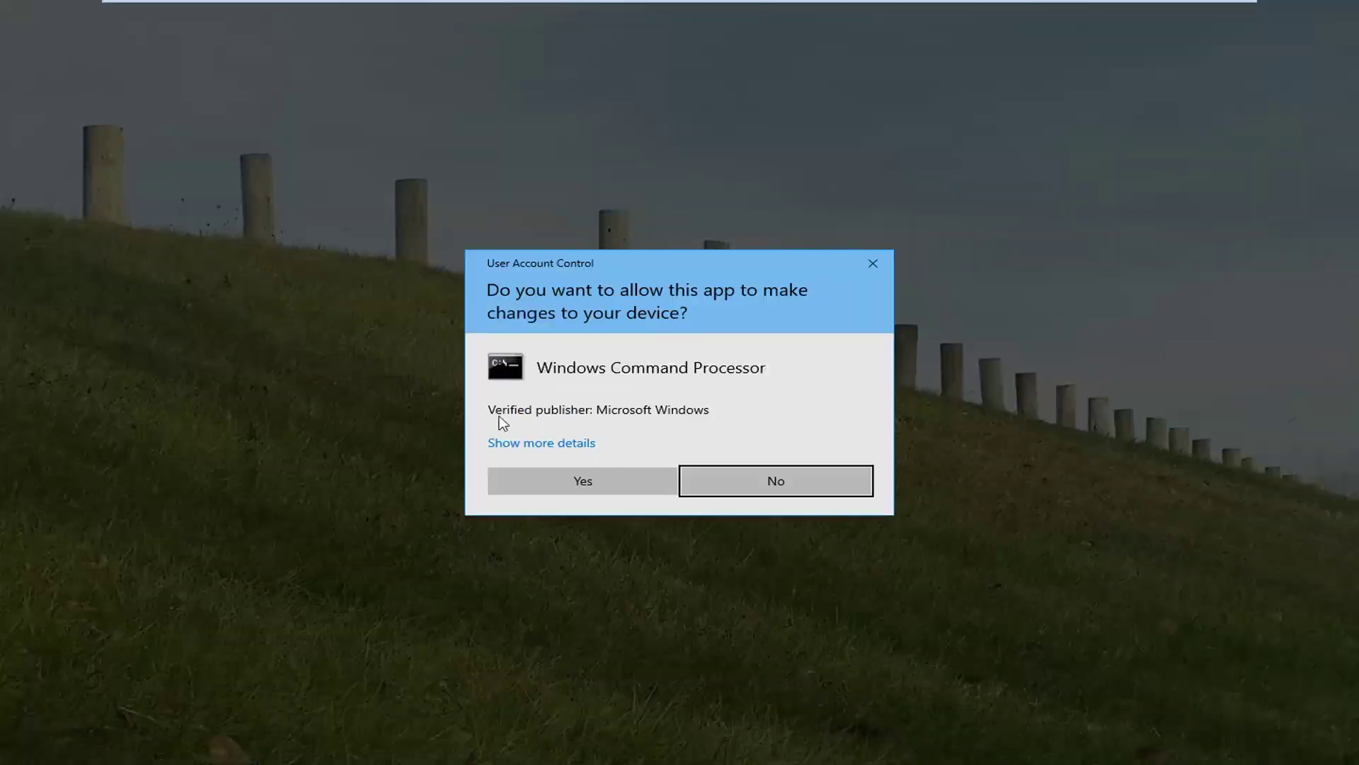
click(589, 490)
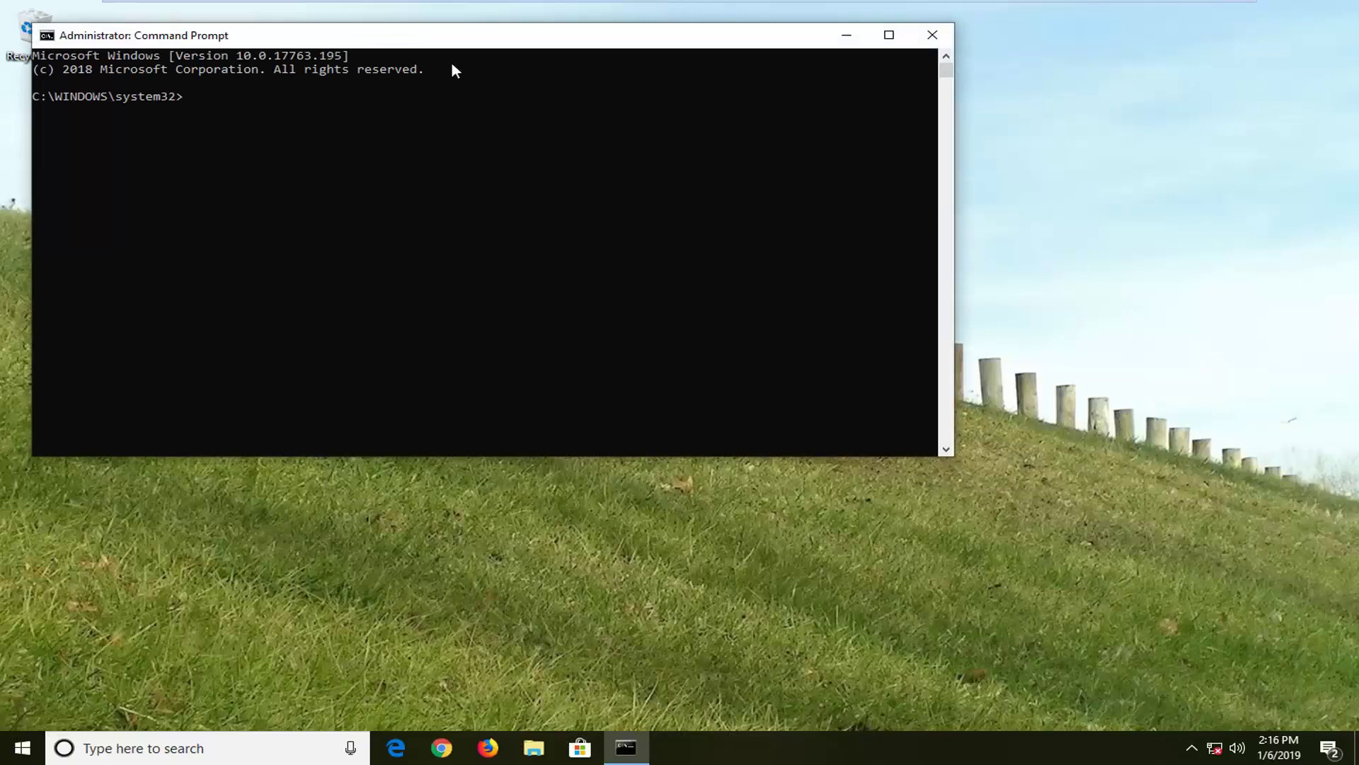
Run 'netsh winsock reset catalog' in the administrator console.
drag(449, 35, 683, 99)
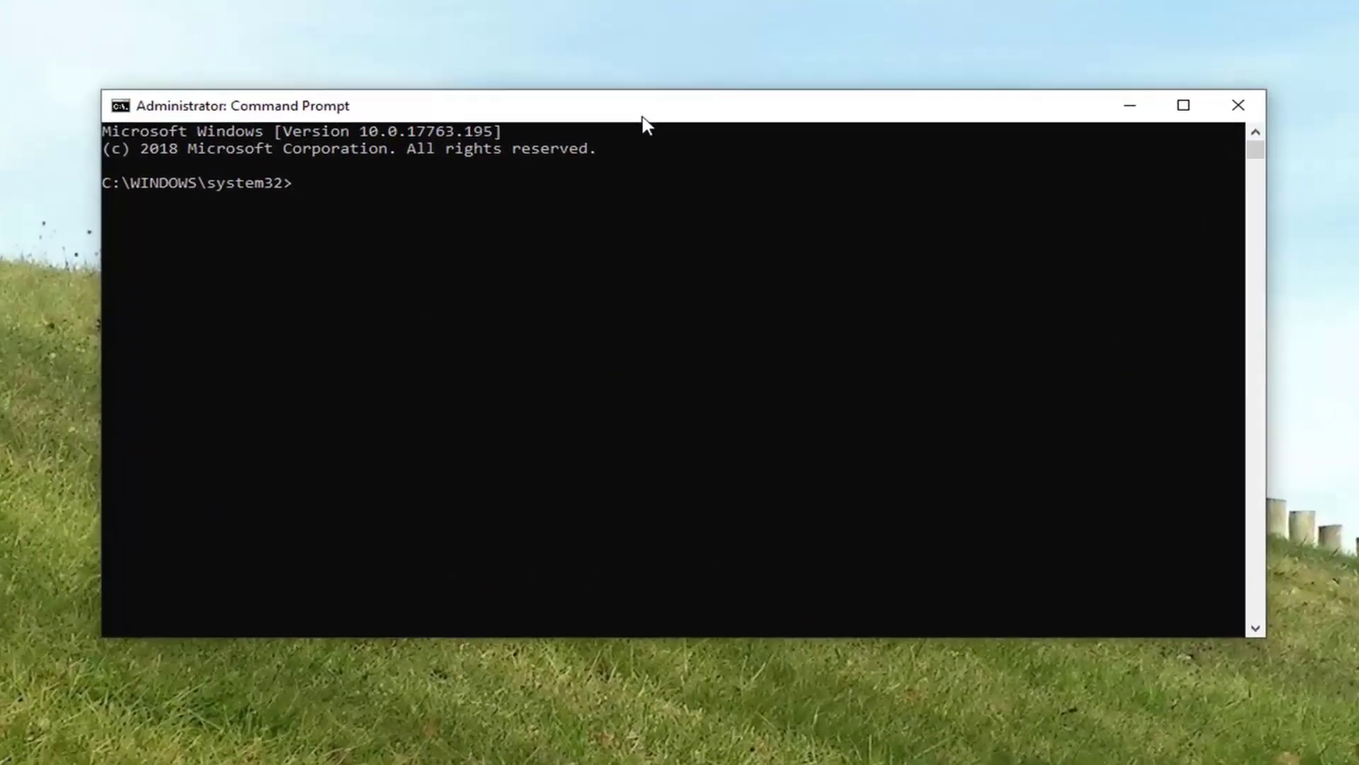
text(netsh)
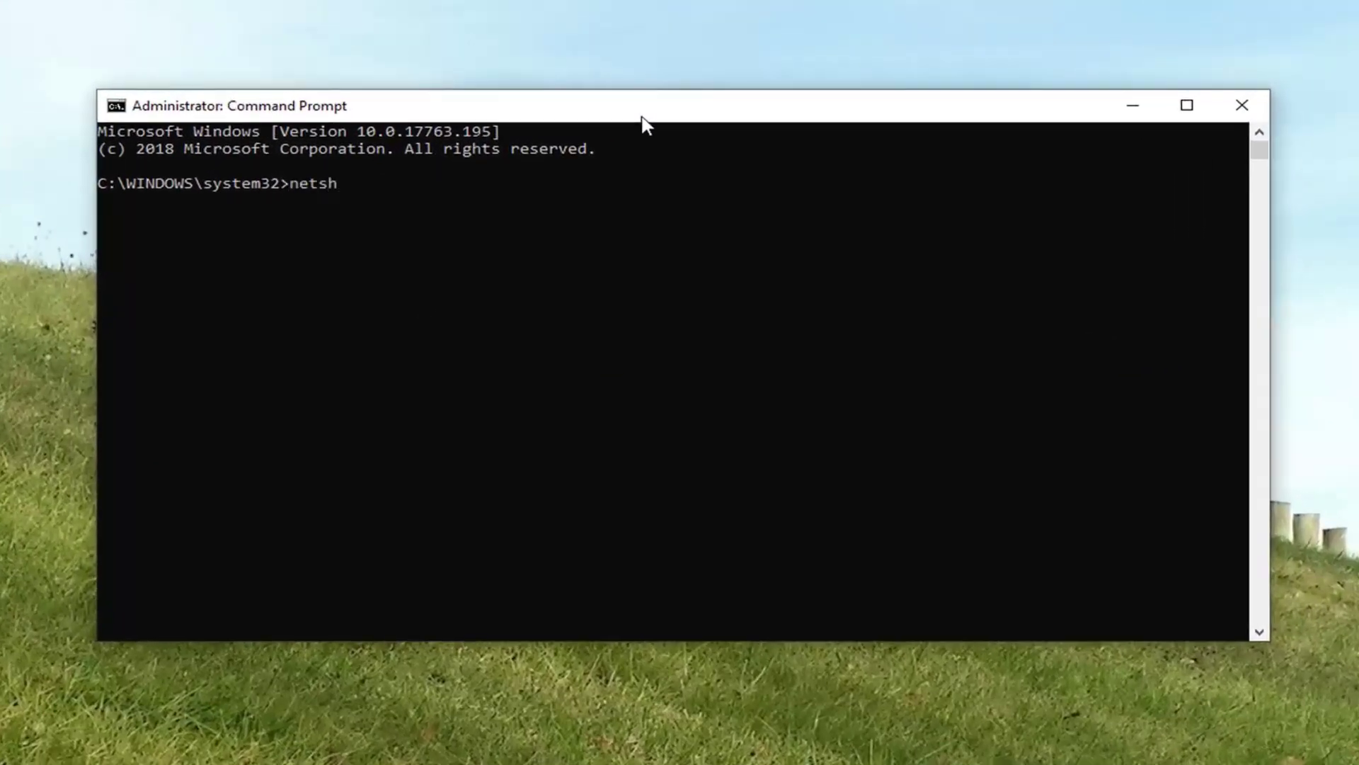
text( winsock reset catalog)
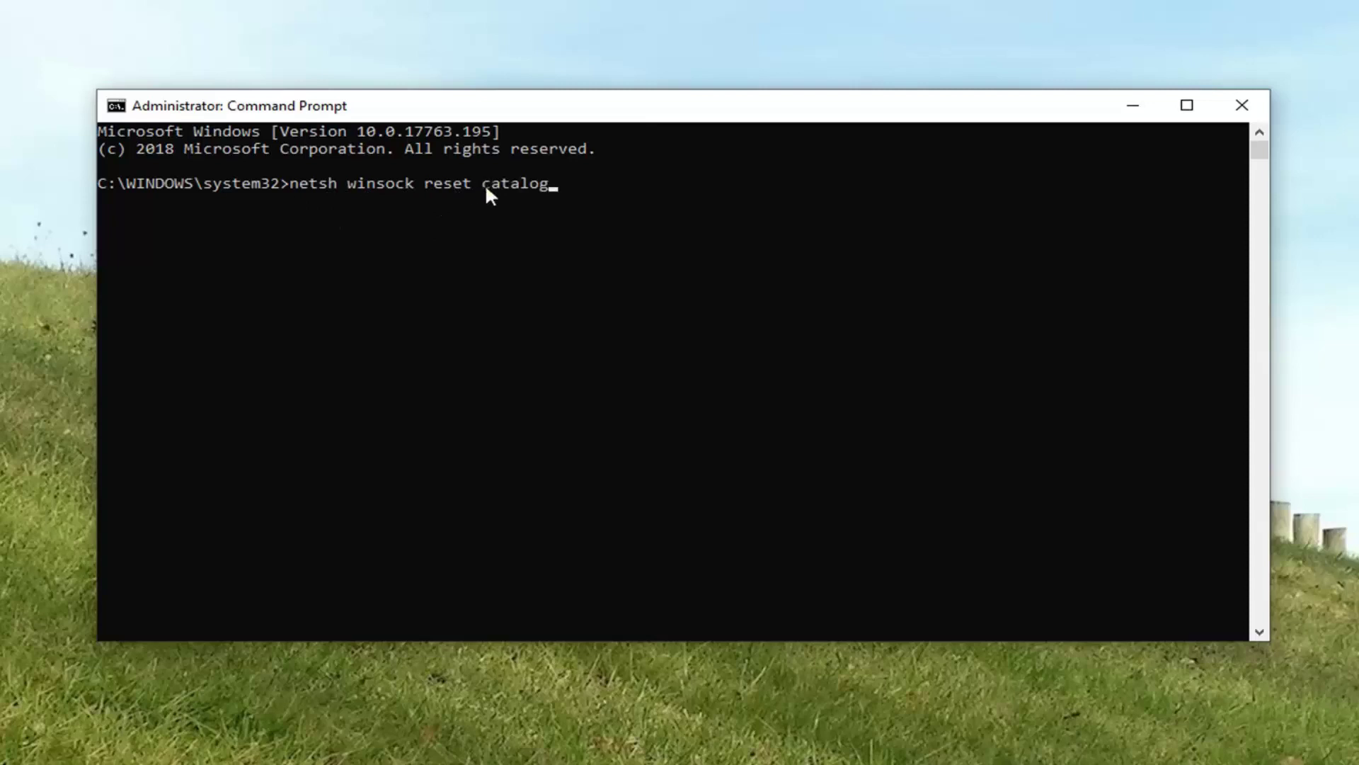
key(Return)
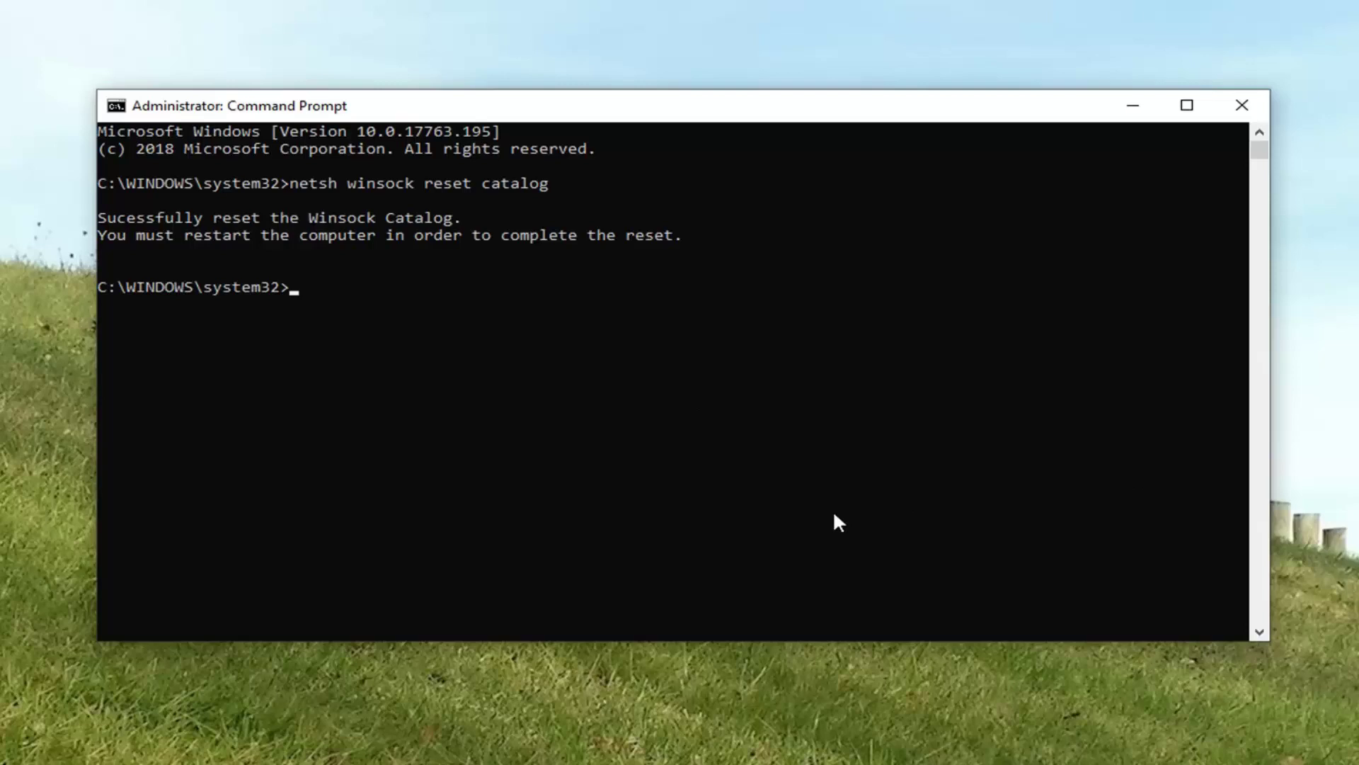
Run 'netsh int ip reset', review its output, and close the Command Prompt.
text(netsh int ip reset)
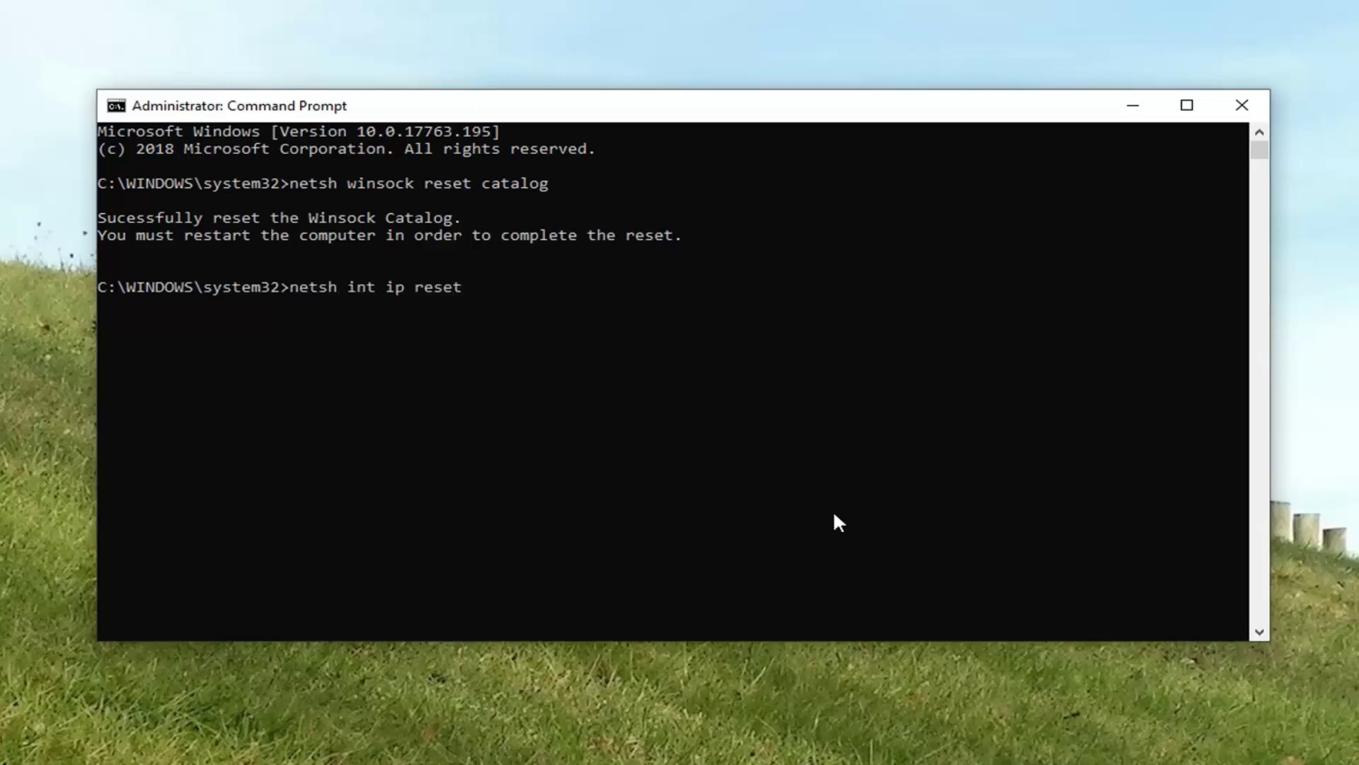
key(Return)
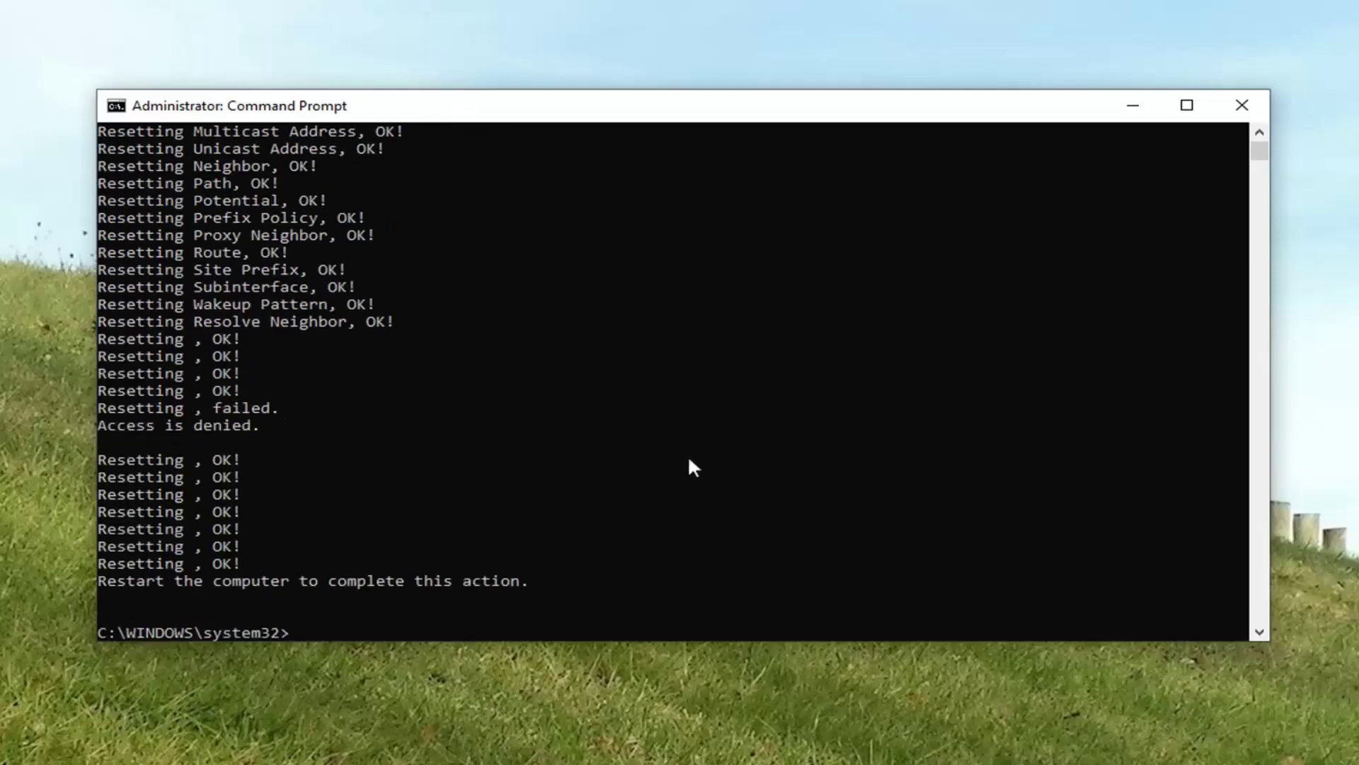
scroll(409, 410, up, 6)
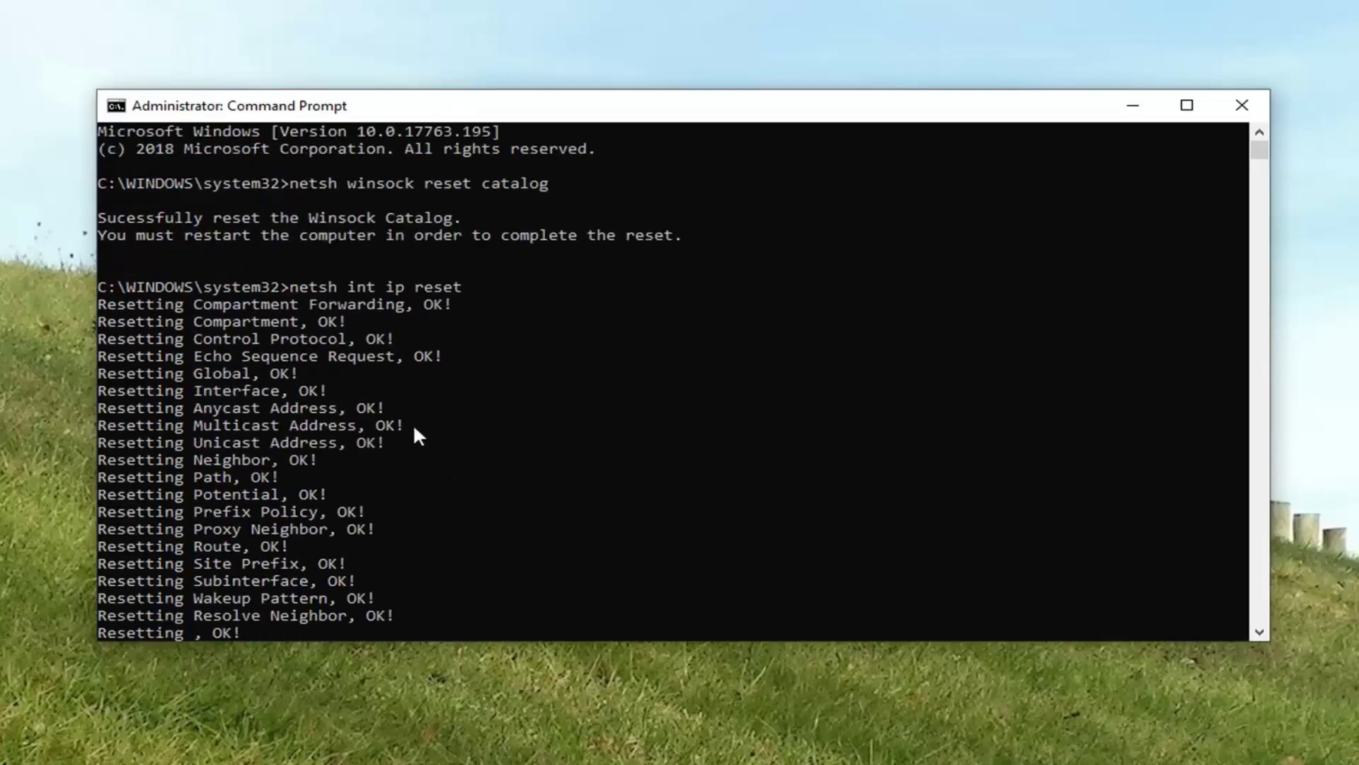
scroll(413, 424, down, 8)
click(1242, 106)
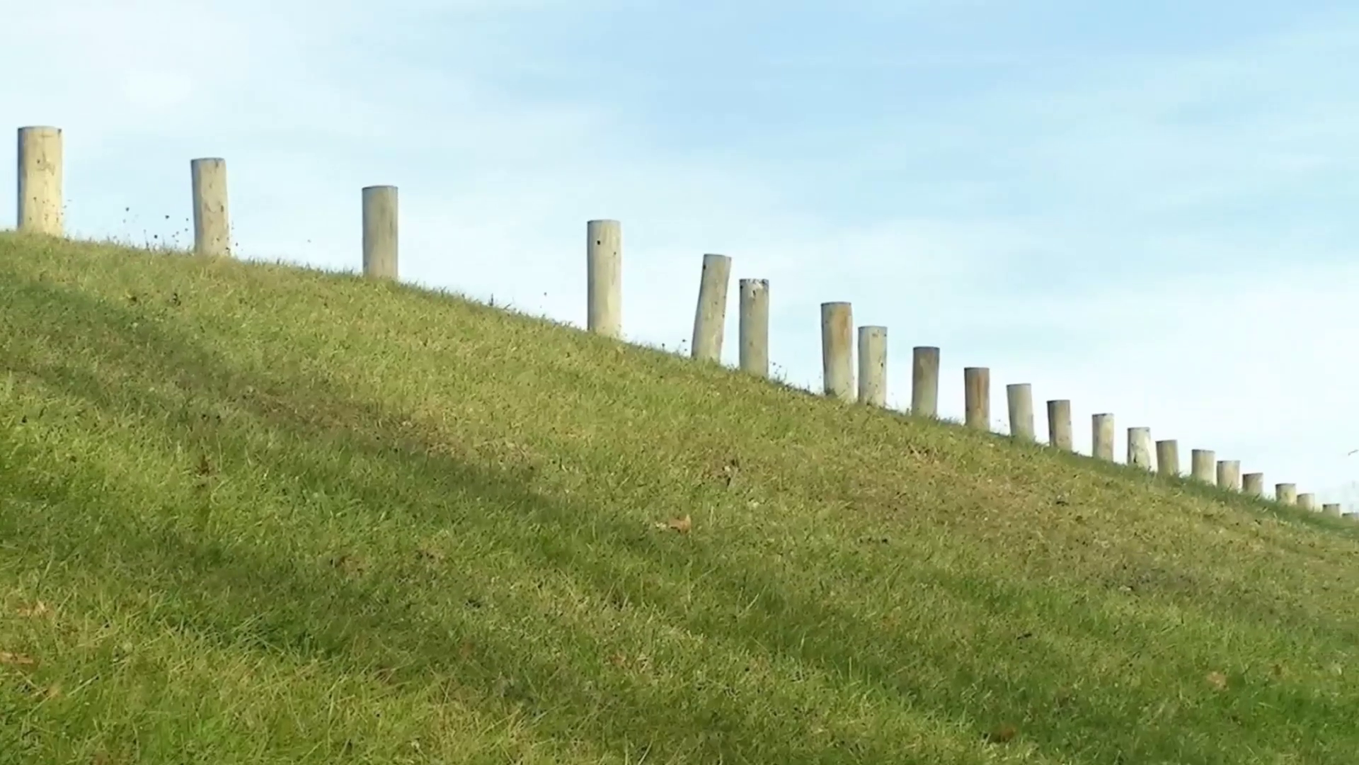